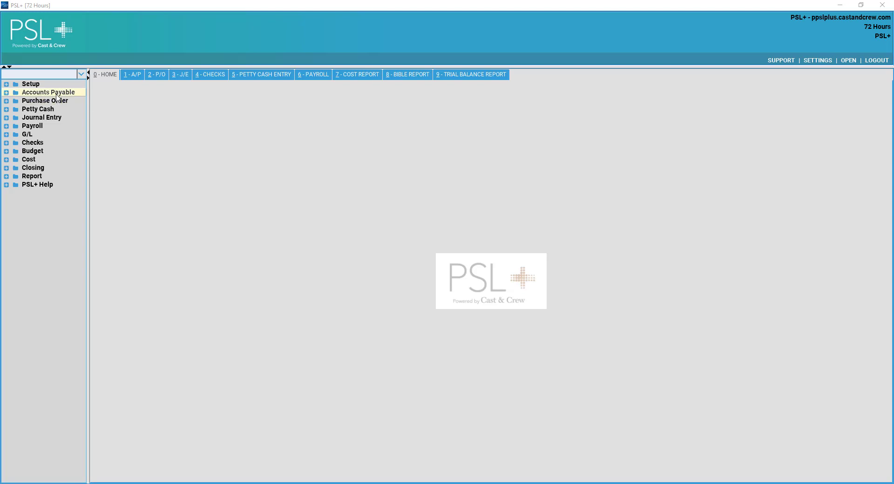
Open the Vendor Entry form from the Accounts Payable vendor programs
{"action": "left_click", "coordinate": [56, 93]}
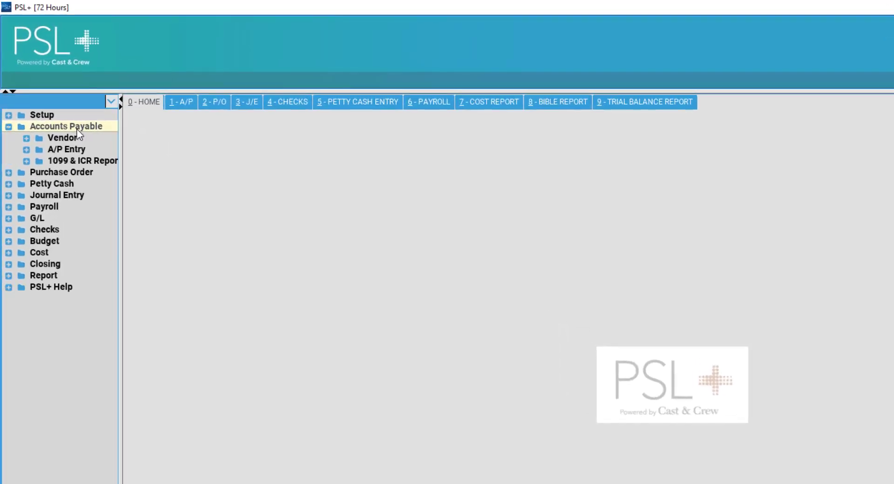
{"action": "left_click", "coordinate": [101, 139]}
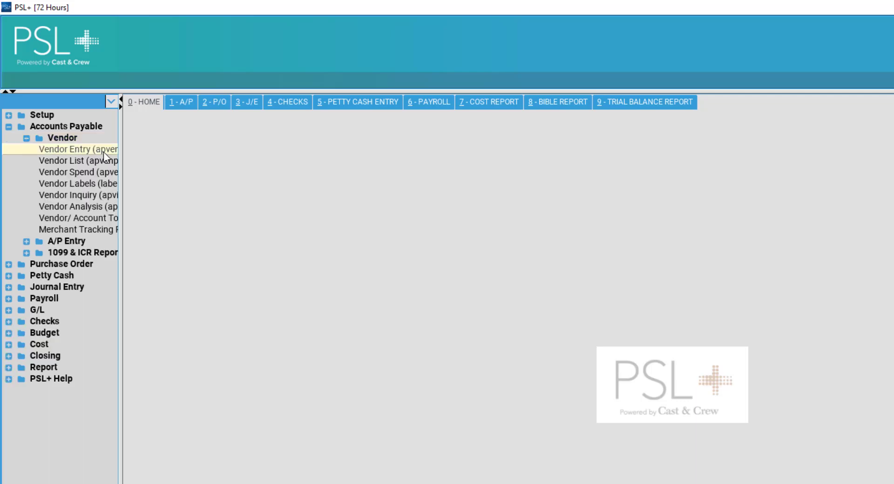
{"action": "left_click", "coordinate": [103, 152]}
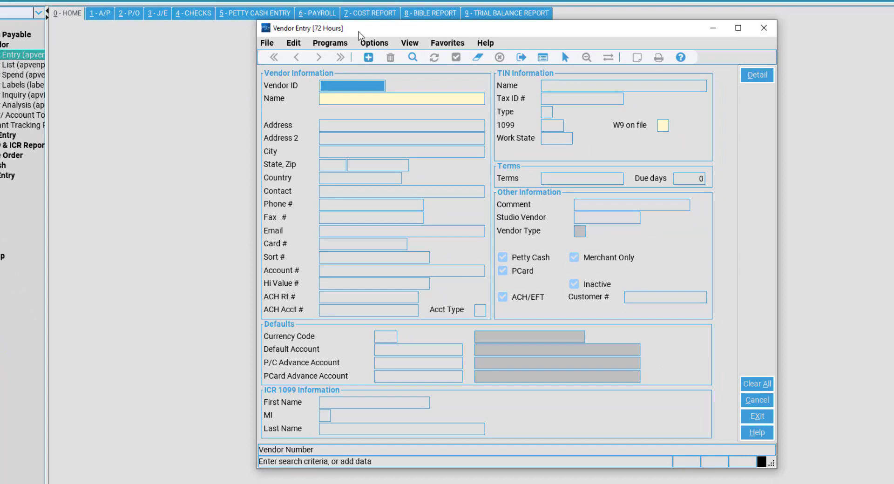
{"action": "left_click_drag", "start_coordinate": [358, 33], "coordinate": [286, 31]}
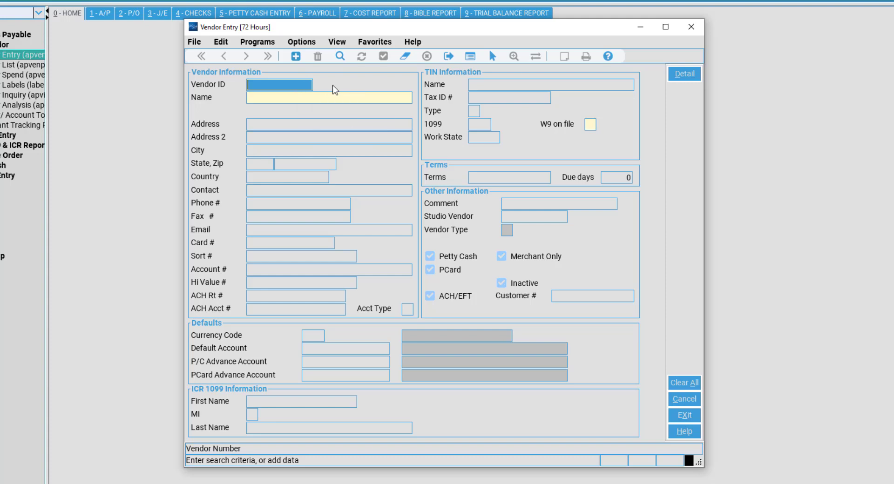
Add a new vendor record and enter the vendor's name as last name, backslash, first name in capitals
{"action": "left_click", "coordinate": [294, 61]}
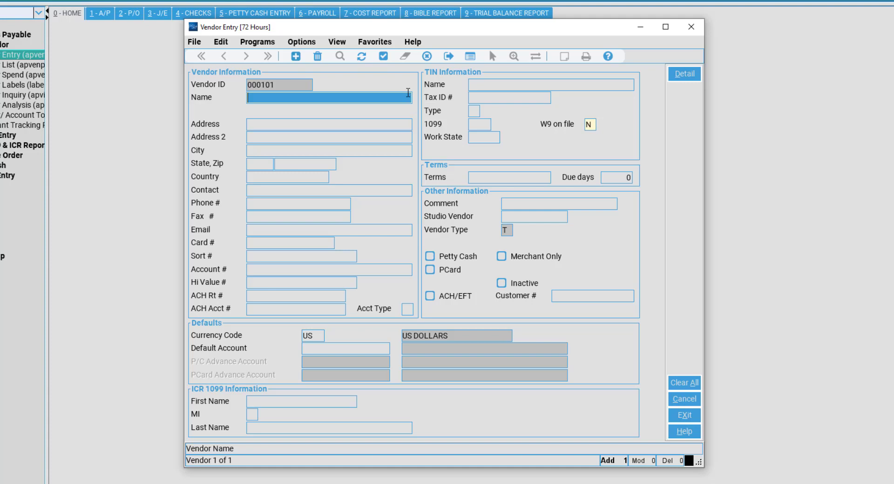
{"action": "type", "text": "S"}
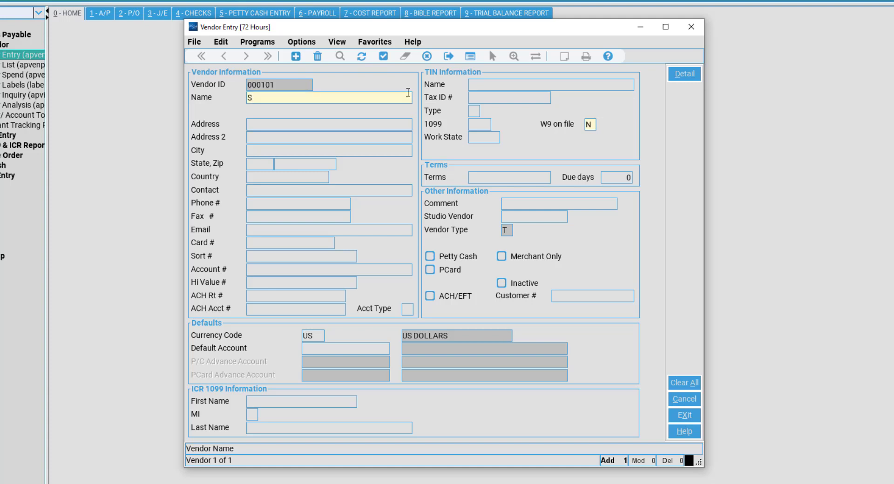
{"action": "type", "text": "MITH\\JOHN"}
{"action": "key", "text": "Tab"}
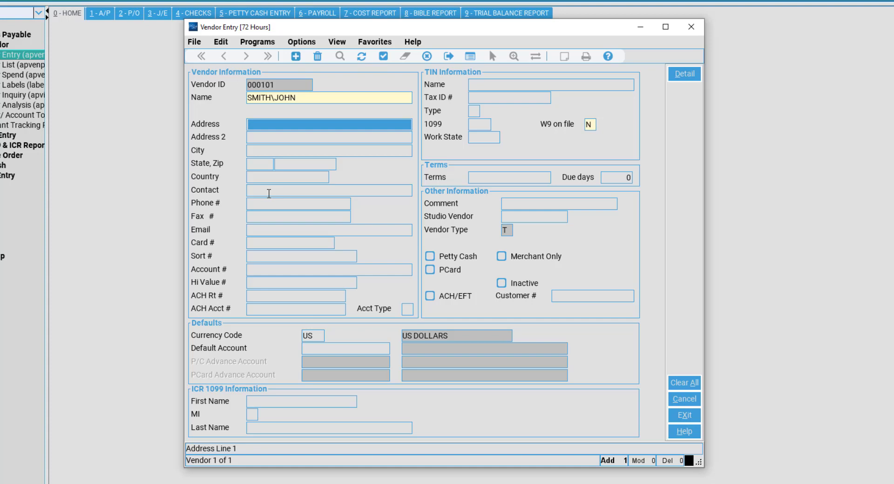
Examine what the contact, card, EFT sort code, account, high value, ACH routing and ACH account fields of the vendor record are for
{"action": "left_click", "coordinate": [268, 194]}
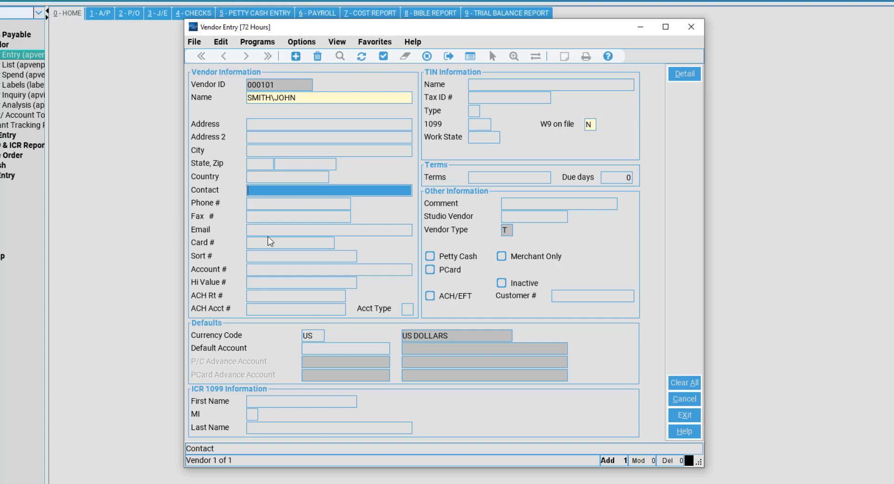
{"action": "left_click", "coordinate": [258, 245]}
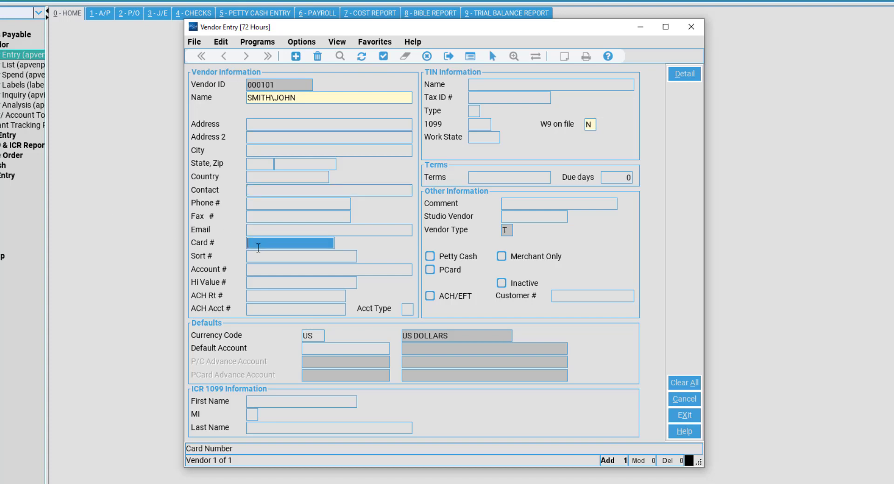
{"action": "left_click", "coordinate": [297, 259]}
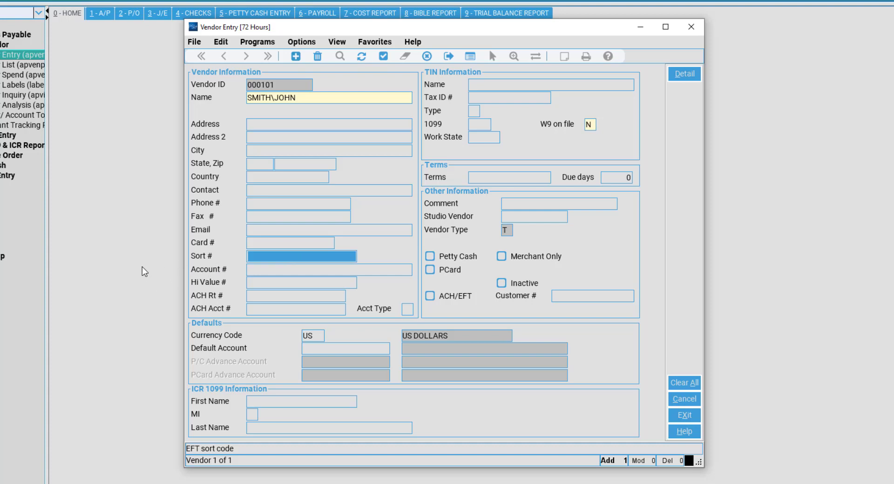
{"action": "left_click", "coordinate": [263, 268]}
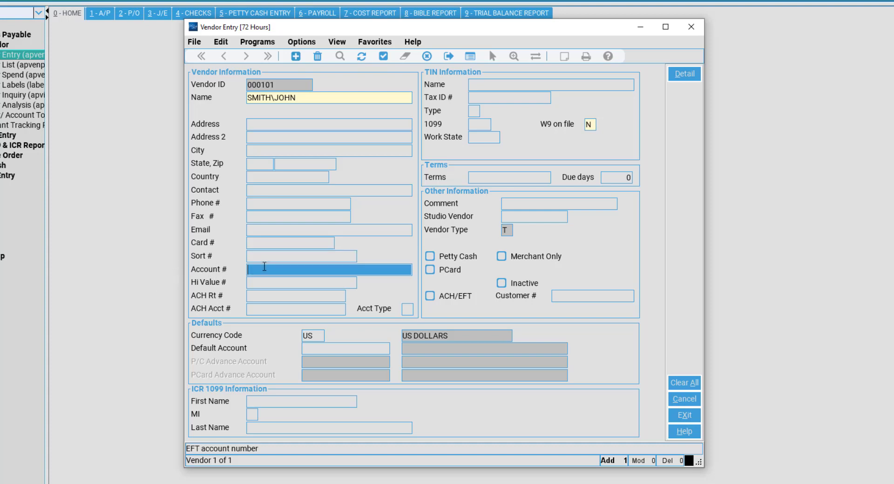
{"action": "left_click", "coordinate": [262, 283]}
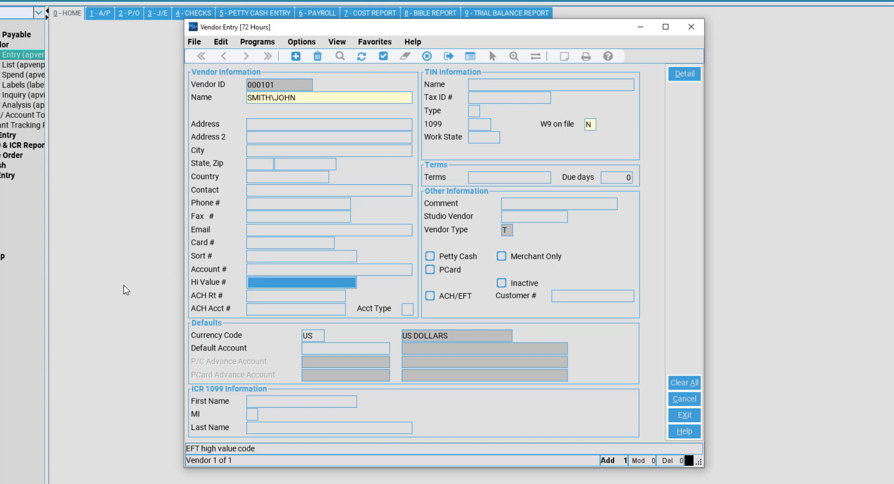
{"action": "left_click", "coordinate": [262, 297]}
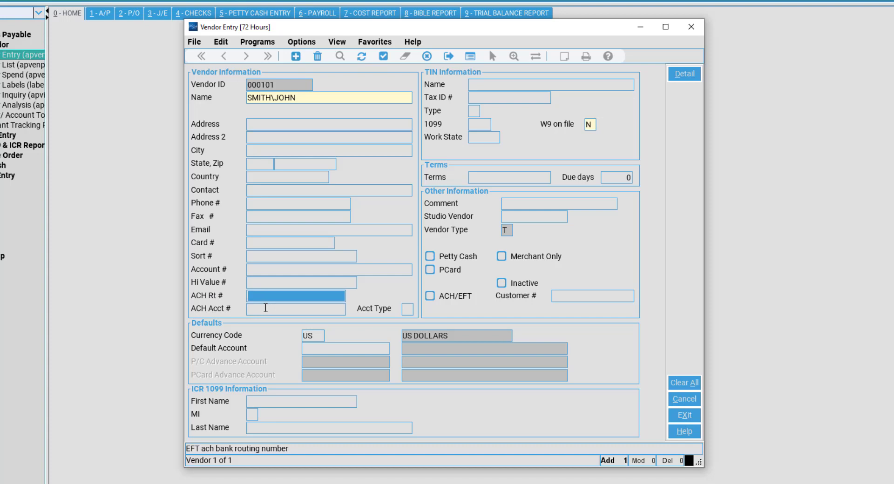
{"action": "left_click", "coordinate": [266, 309]}
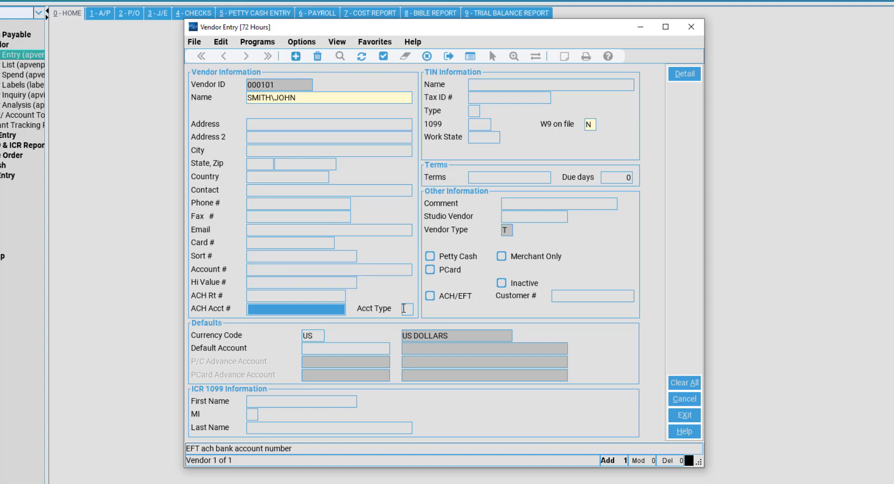
Set the vendor's ACH bank account type to S for Savings
{"action": "left_click", "coordinate": [406, 309]}
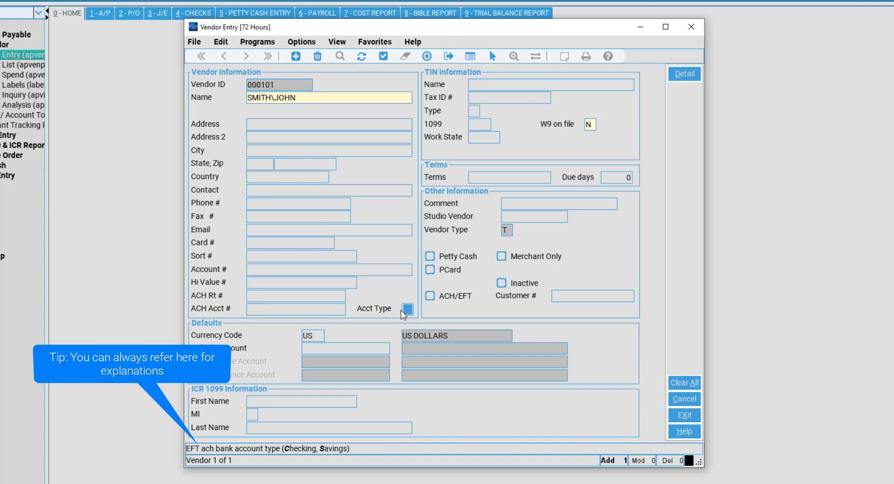
{"action": "type", "text": "C"}
{"action": "type", "text": "S"}
Enter the vendor's full name, first name first, as the name in the TIN information
{"action": "left_click", "coordinate": [505, 86]}
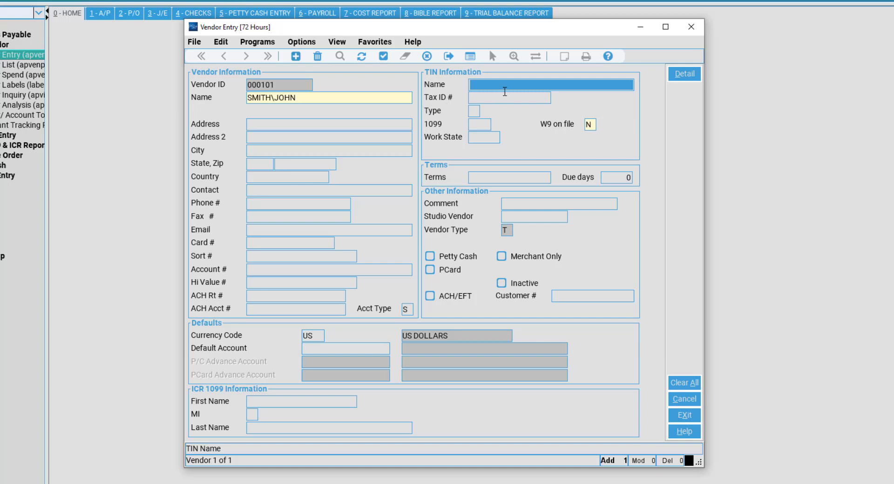
{"action": "type", "text": "JOHN SMIT"}
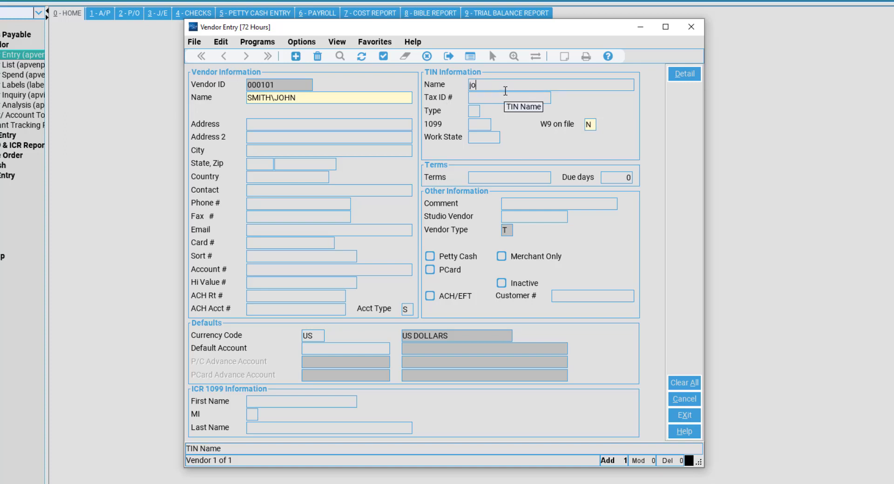
{"action": "type", "text": "H"}
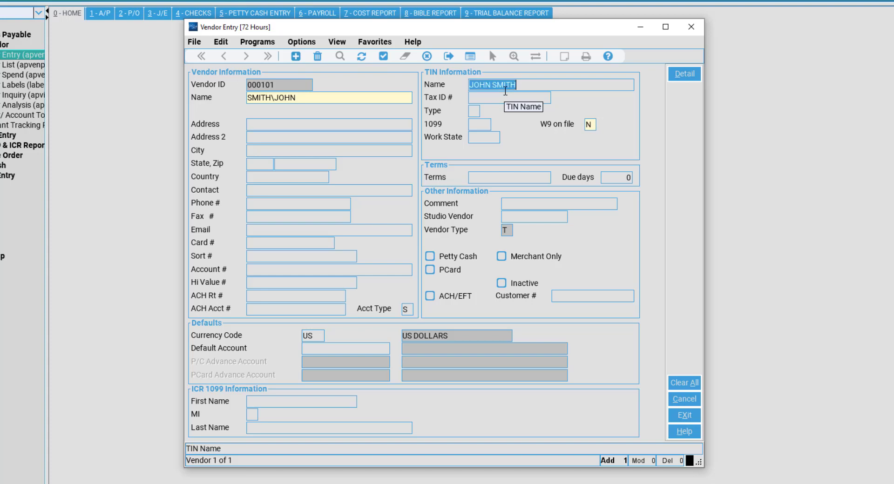
{"action": "key", "text": "Tab"}
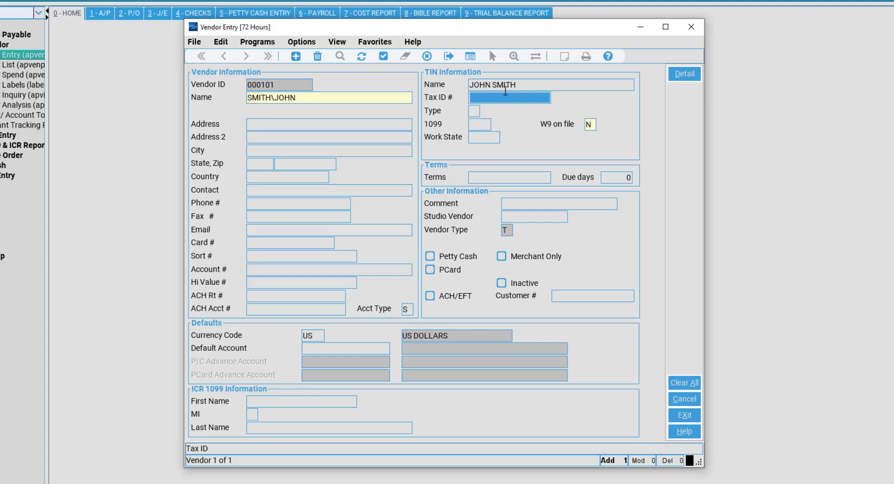
Leave the tax ID blank and set the TIN type to 0, Not a 1099able Vendor
{"action": "key", "text": "Tab"}
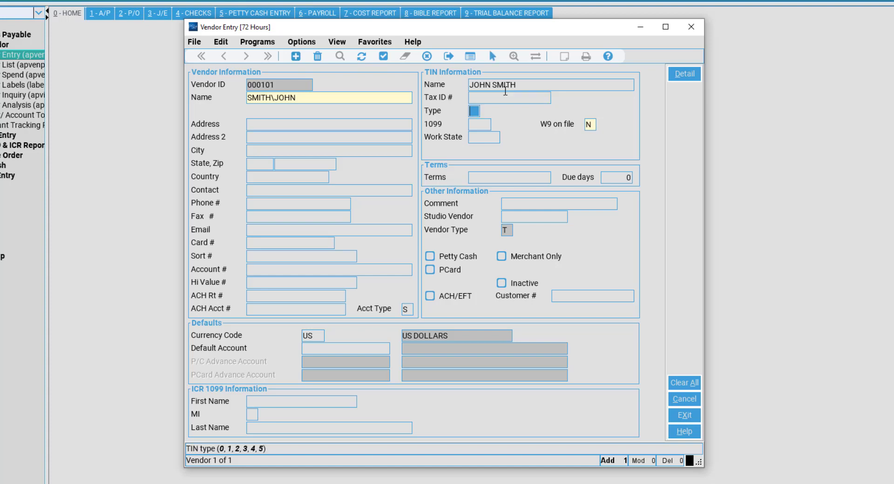
{"action": "double_click", "coordinate": [475, 111]}
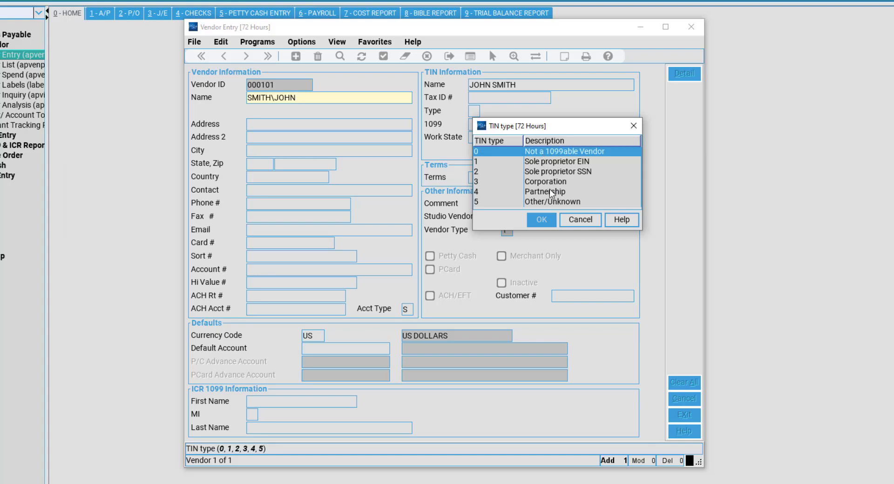
{"action": "left_click", "coordinate": [540, 221]}
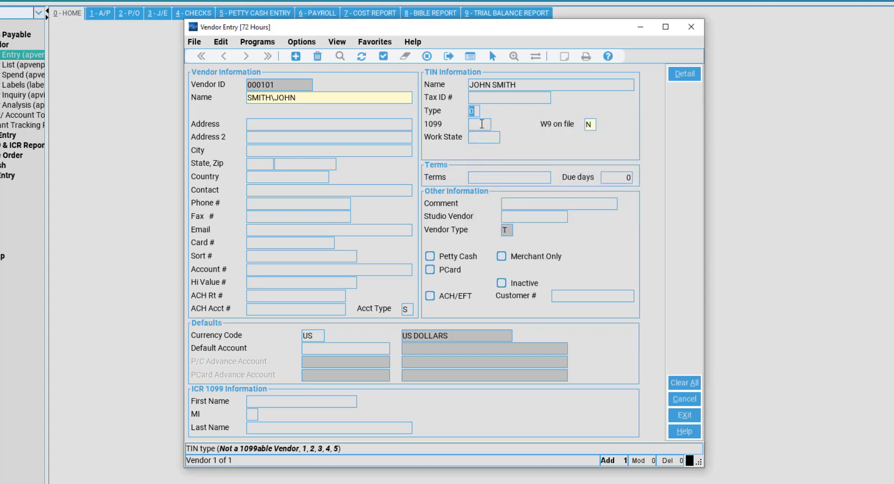
Set the vendor's 1099 type to 7, Nonemployee compensation, from the list of 1099 types
{"action": "left_click", "coordinate": [482, 125]}
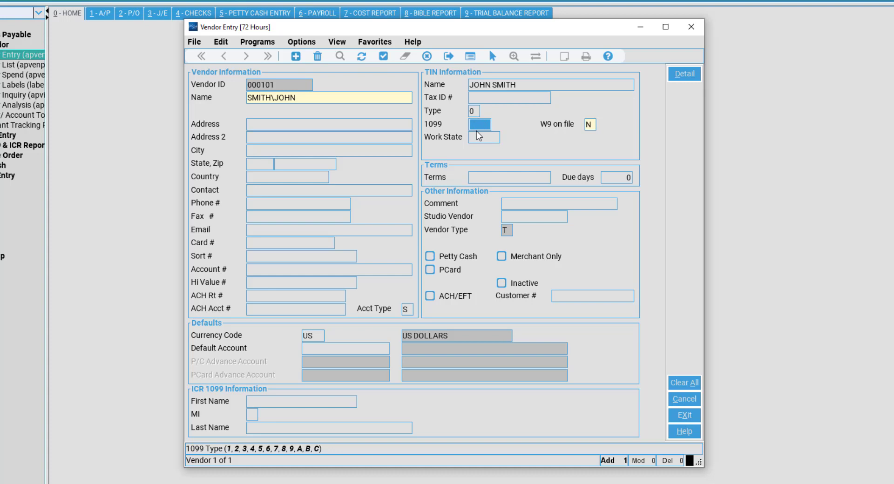
{"action": "double_click", "coordinate": [475, 124]}
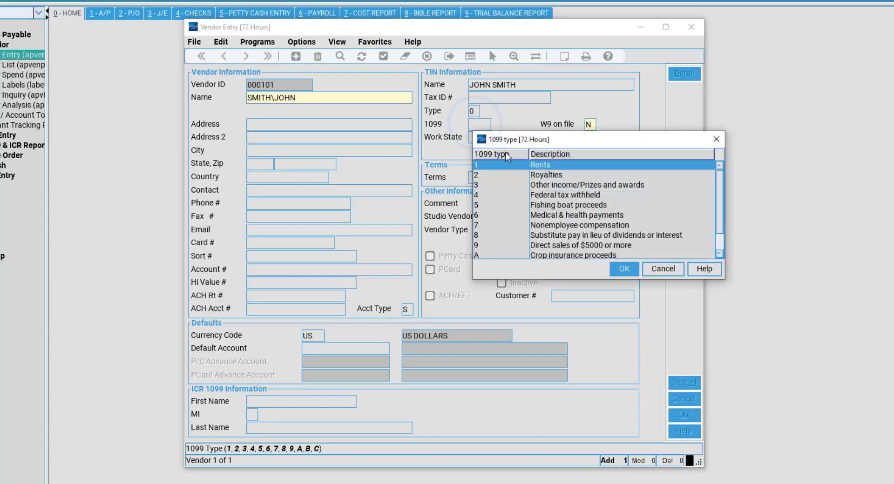
{"action": "left_click_drag", "start_coordinate": [515, 139], "coordinate": [404, 126]}
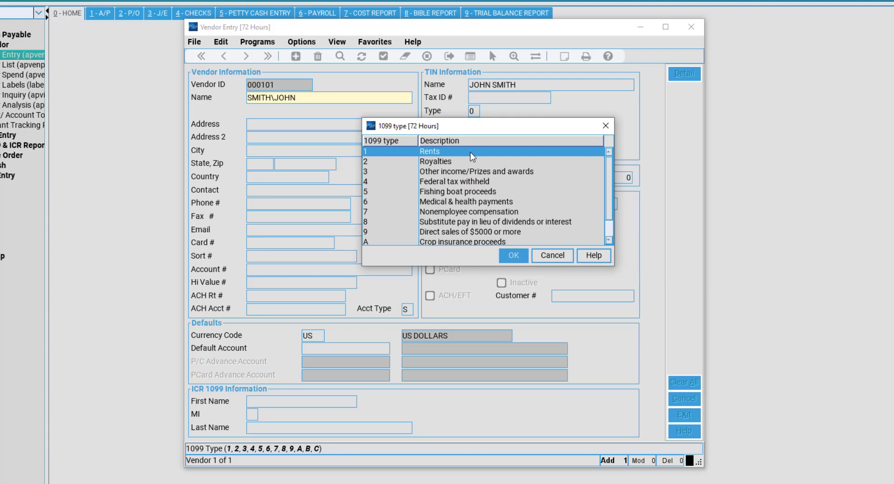
{"action": "left_click", "coordinate": [463, 212]}
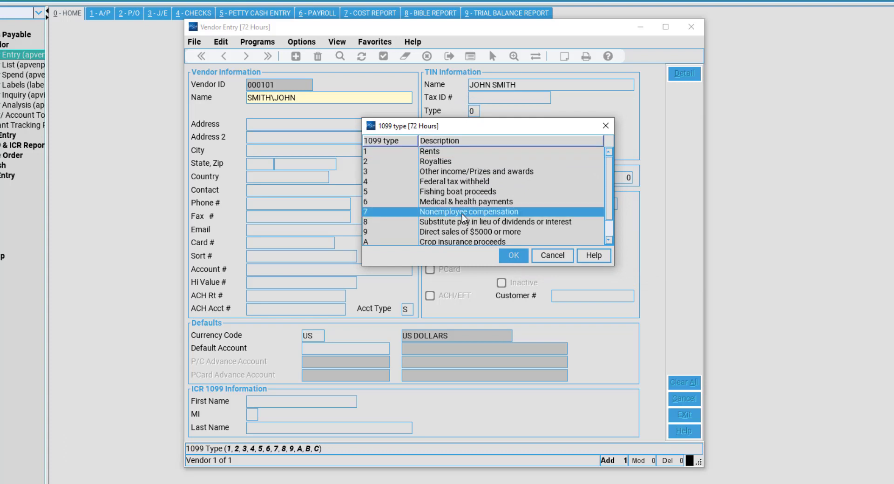
{"action": "left_click", "coordinate": [514, 256]}
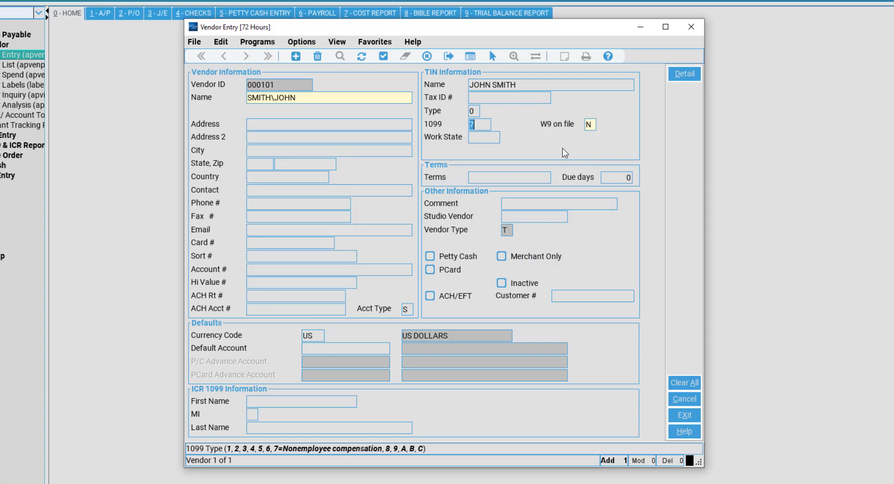
Try Y for the W9 on file flag and return it to N
{"action": "left_click", "coordinate": [591, 126]}
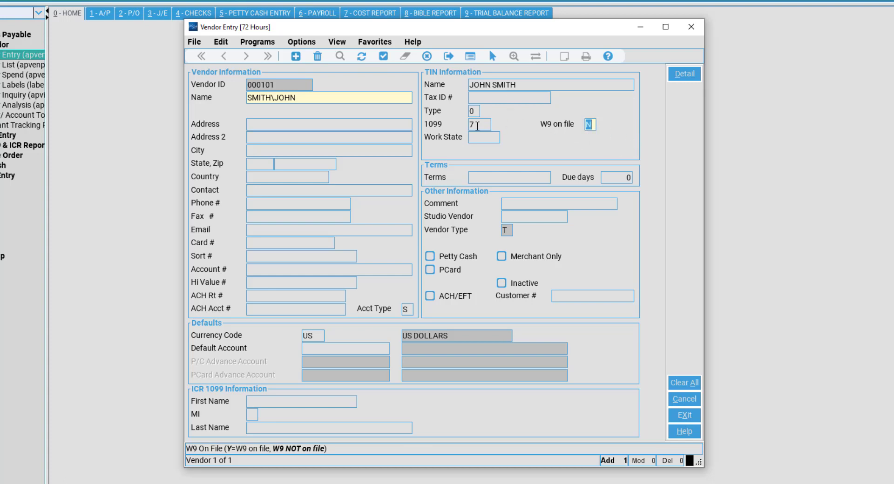
{"action": "type", "text": "Y"}
{"action": "double_click", "coordinate": [588, 124]}
{"action": "type", "text": "N"}
{"action": "double_click", "coordinate": [587, 124]}
Set the work state to CA and the payment terms to NET15 with 15 due days
{"action": "left_click", "coordinate": [495, 139]}
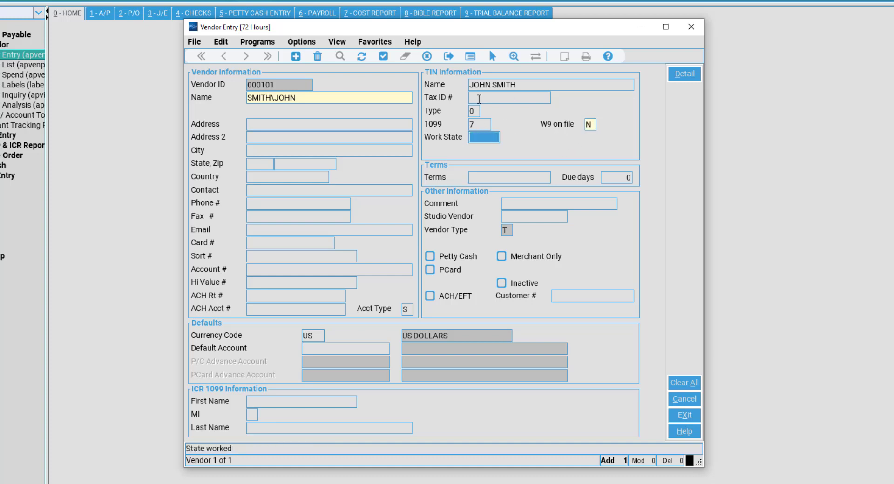
{"action": "type", "text": "CA"}
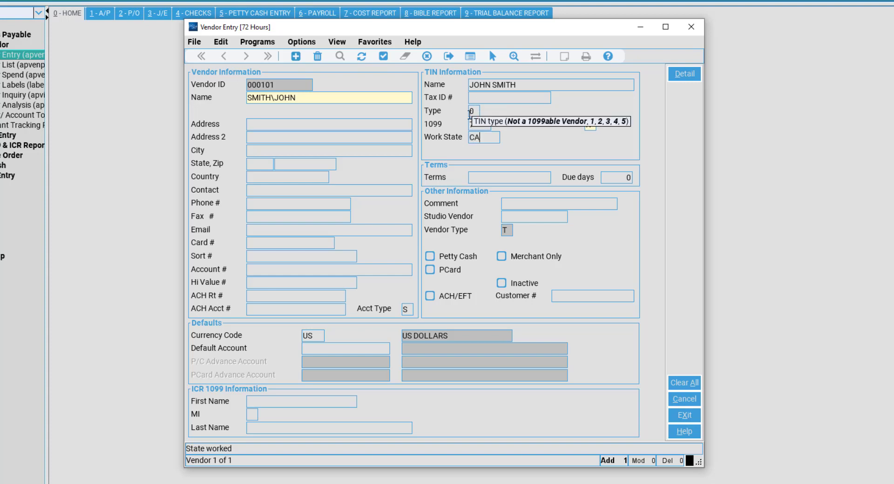
{"action": "left_click", "coordinate": [511, 178]}
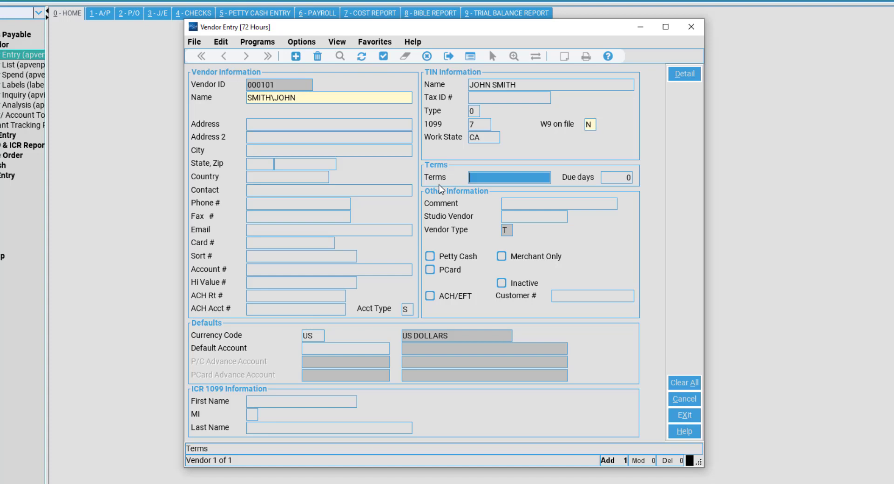
{"action": "type", "text": "NET15"}
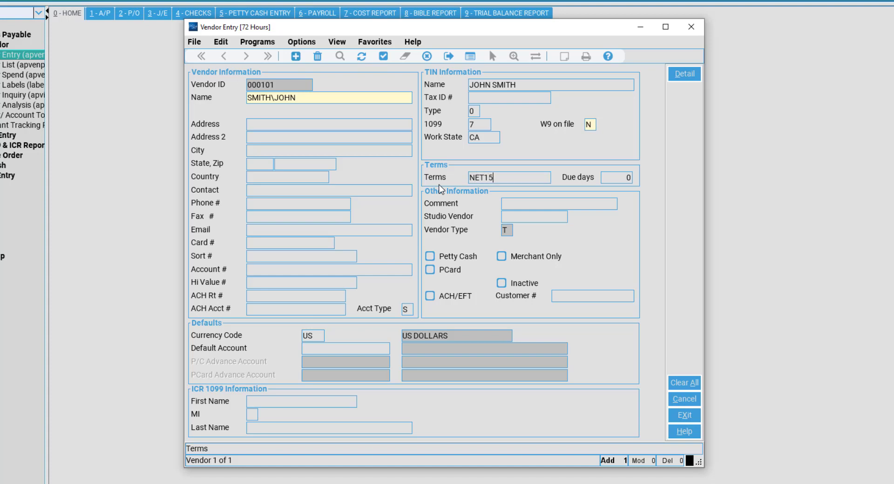
{"action": "key", "text": "Tab"}
{"action": "type", "text": "15"}
Enter the comment PAID VIA CHECK ONLY in the vendor's other information
{"action": "left_click", "coordinate": [552, 205]}
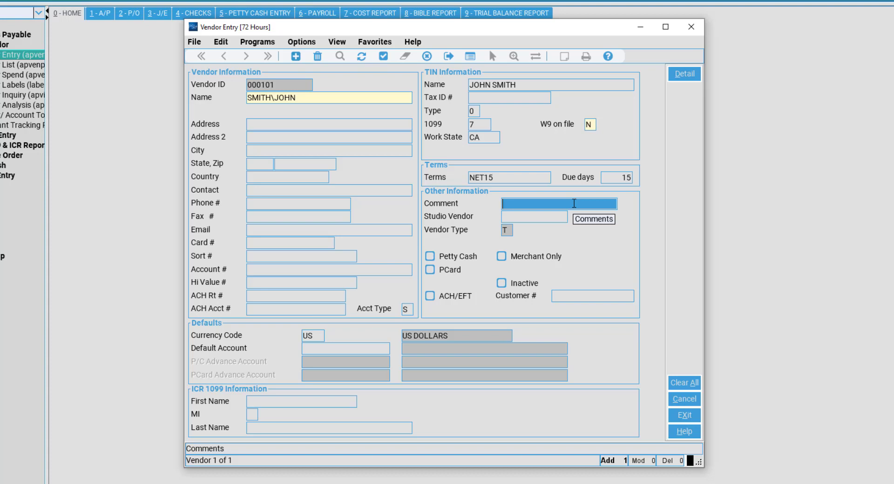
{"action": "type", "text": "PA"}
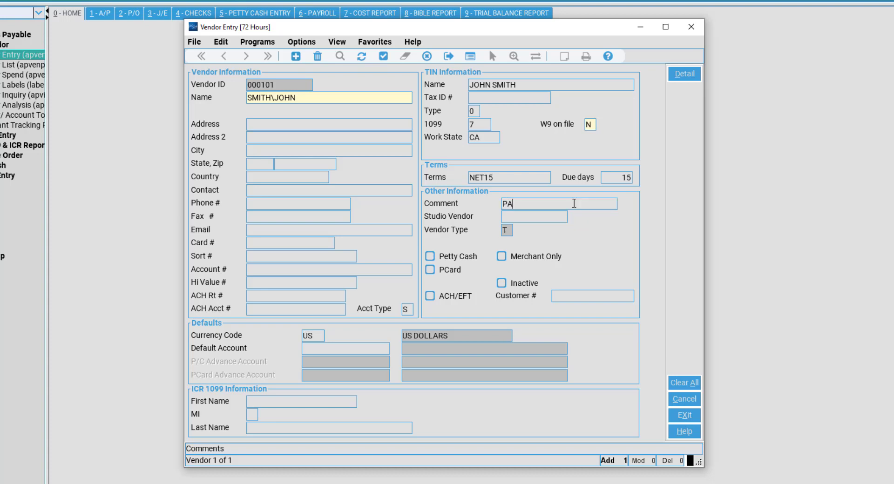
{"action": "type", "text": "ID VIA CHECK ONLY"}
{"action": "key", "text": "Tab"}
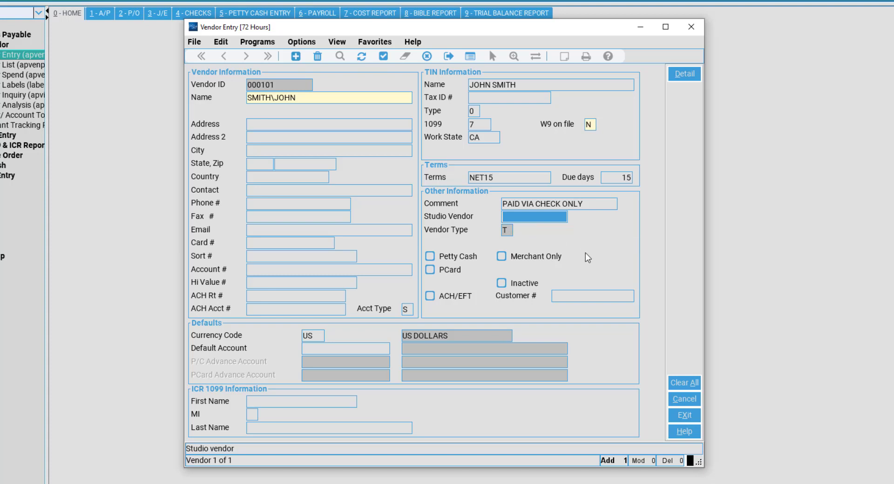
Mark the vendor as a petty cash vendor and set its P/C advance account to 7104-000
{"action": "left_click", "coordinate": [470, 261]}
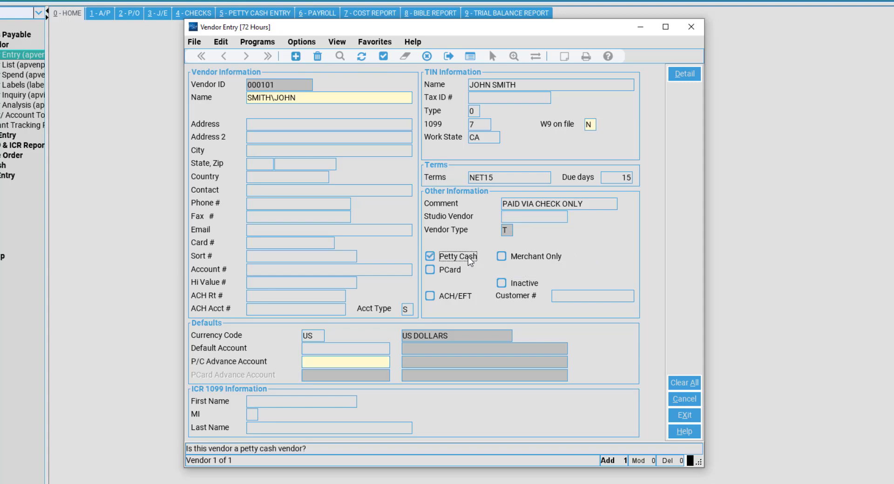
{"action": "left_click", "coordinate": [352, 362]}
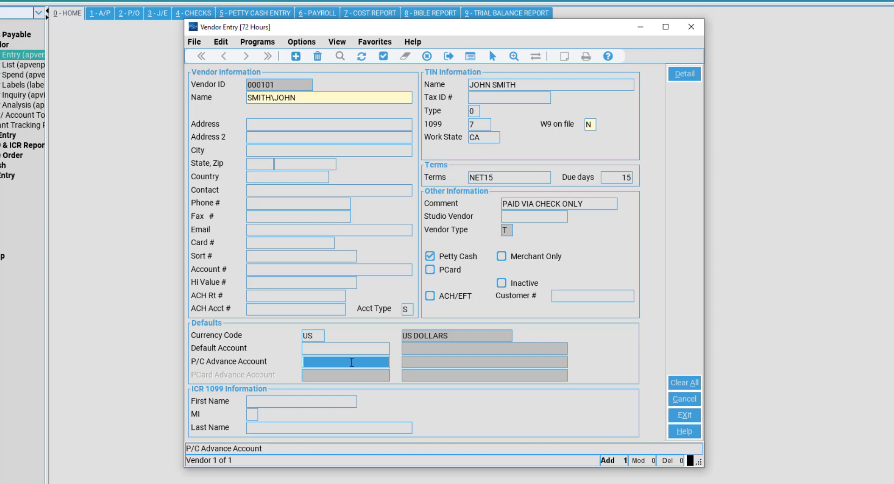
{"action": "type", "text": "71"}
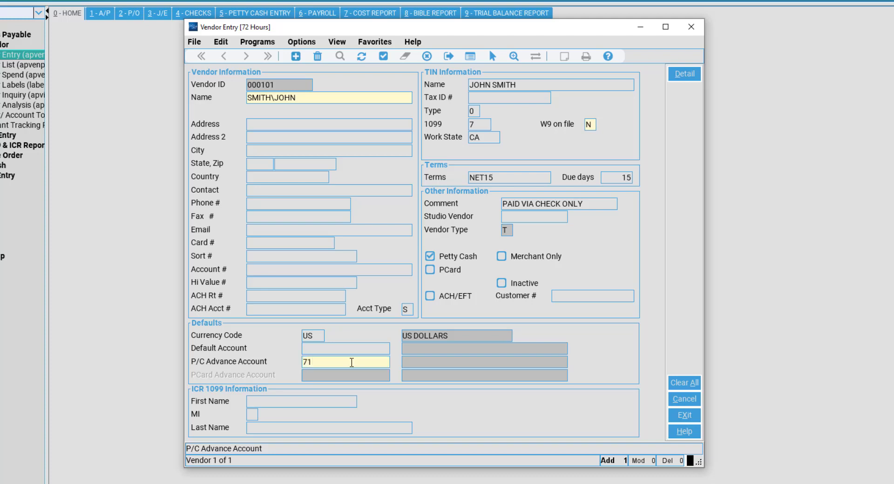
{"action": "type", "text": "04-000"}
{"action": "key", "text": "Tab"}
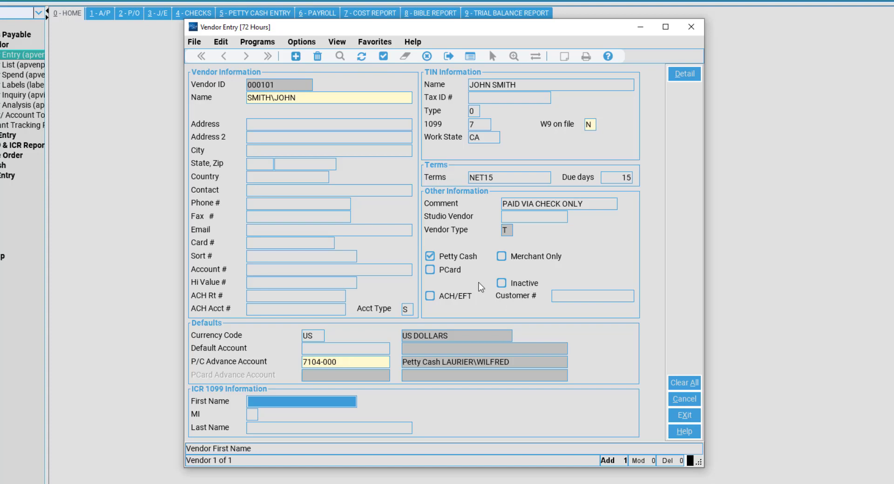
Mark the vendor as a PCard vendor with PCard advance account 7105-000, and enable its ACH/EFT flag
{"action": "left_click", "coordinate": [457, 271]}
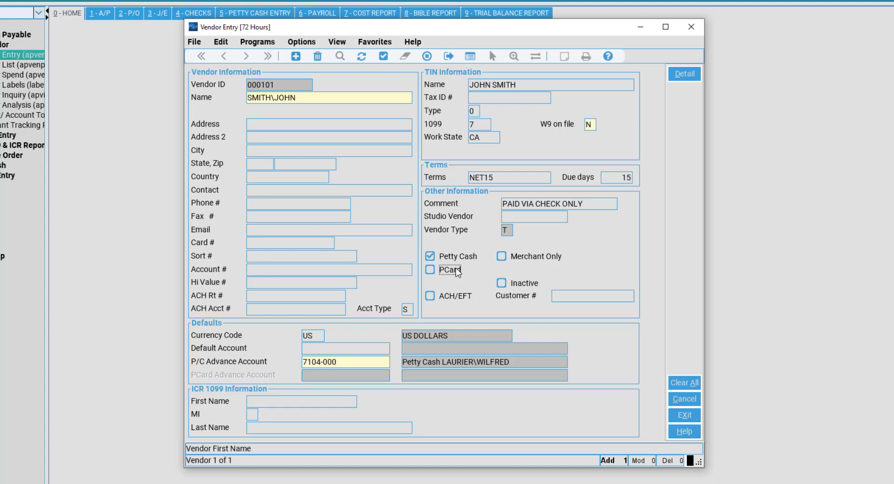
{"action": "left_click", "coordinate": [347, 375]}
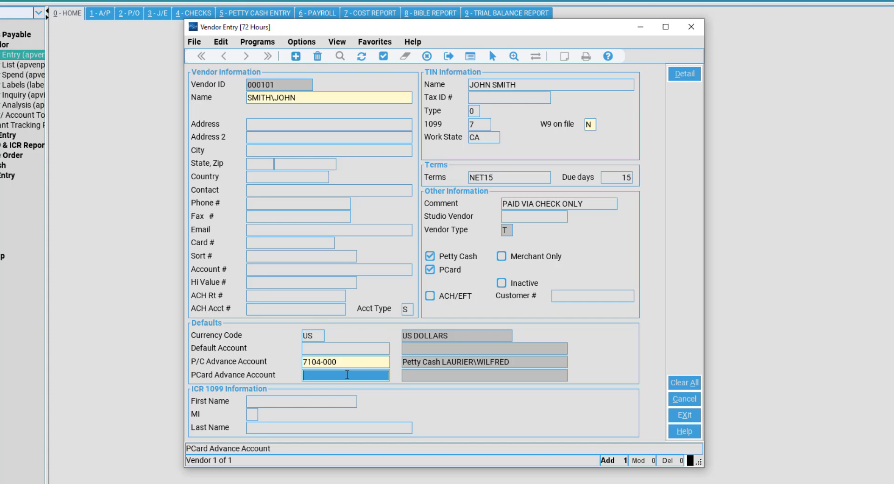
{"action": "type", "text": "7105"}
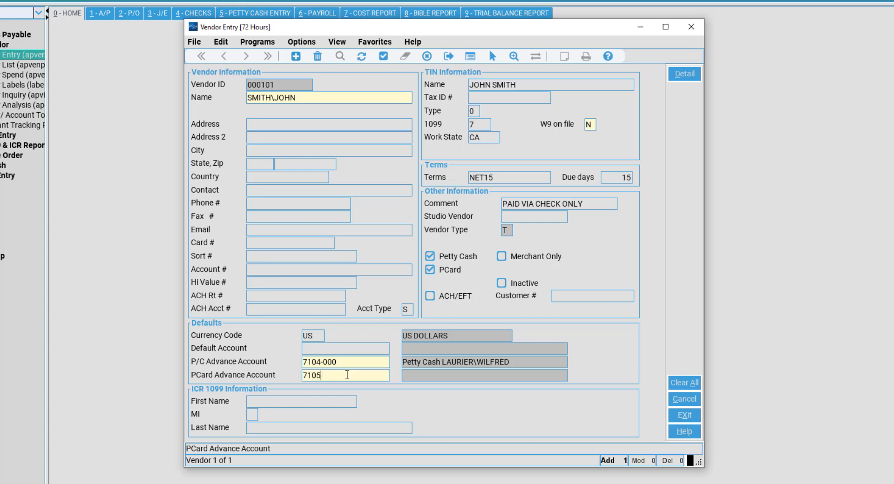
{"action": "type", "text": "-000"}
{"action": "key", "text": "Tab"}
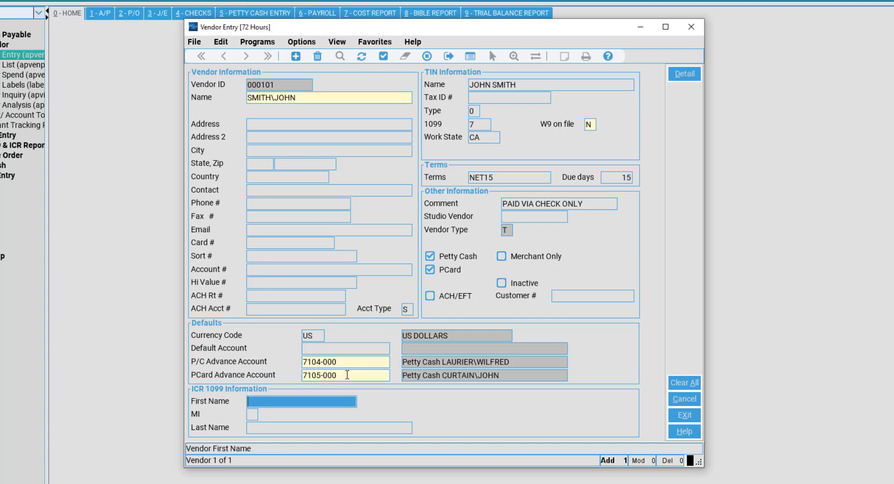
{"action": "left_click", "coordinate": [450, 302]}
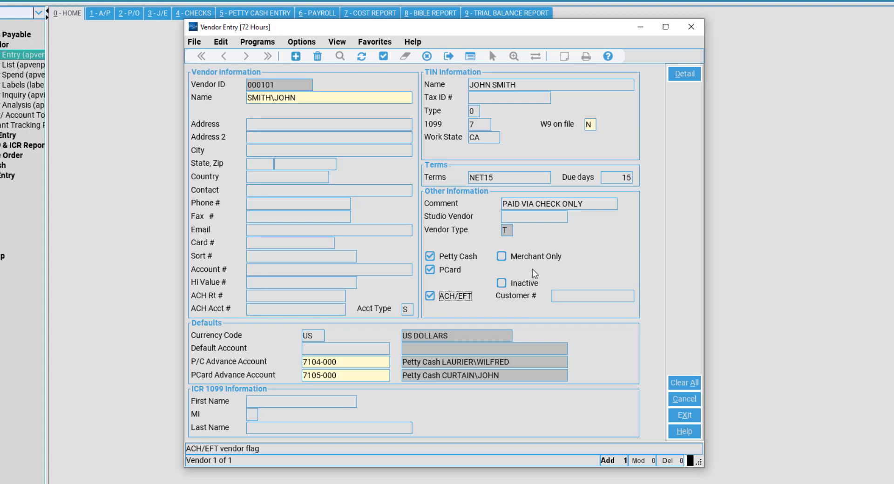
{"action": "key", "text": "Tab"}
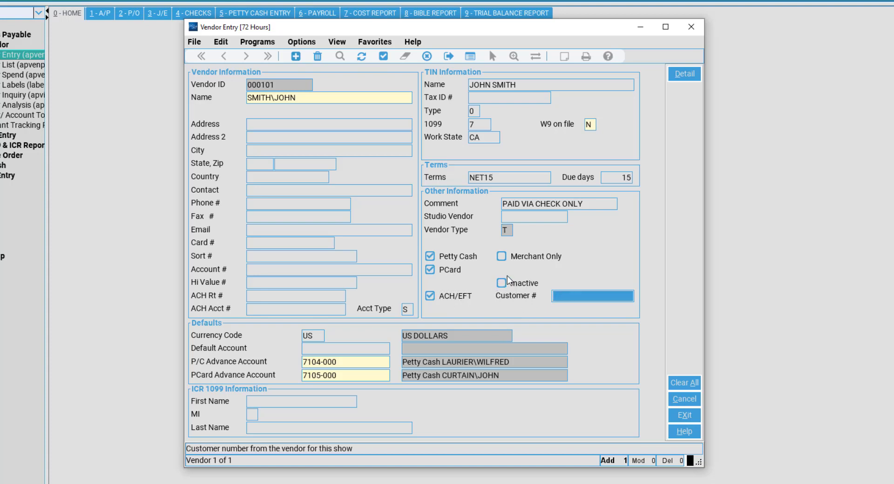